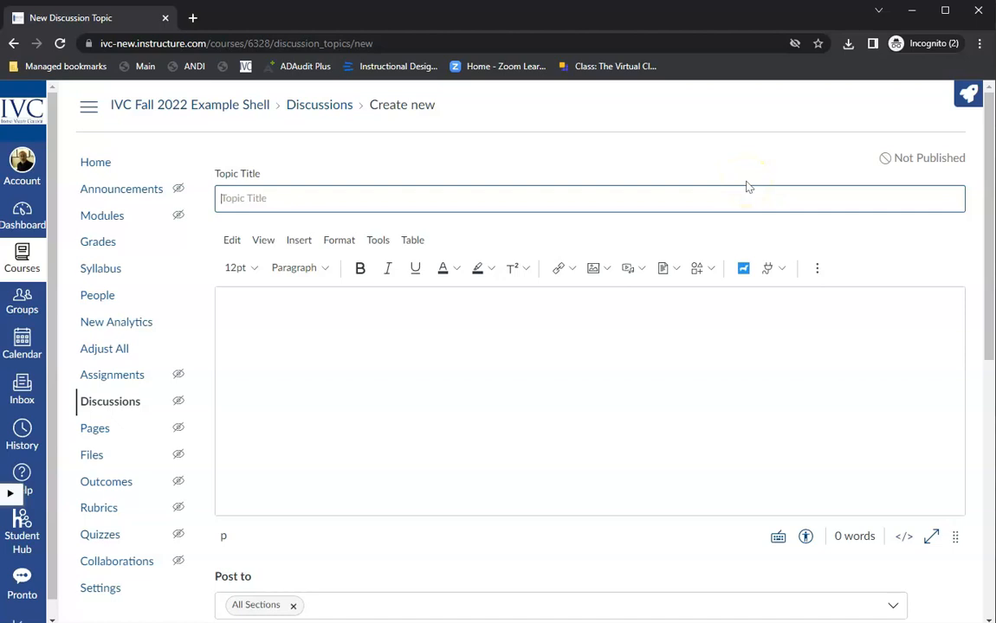
- Title the new discussion topic "Discussion 1" and enter the body text "Please discuss this prompt."
type("Discussion 1")
left_click(462, 318)
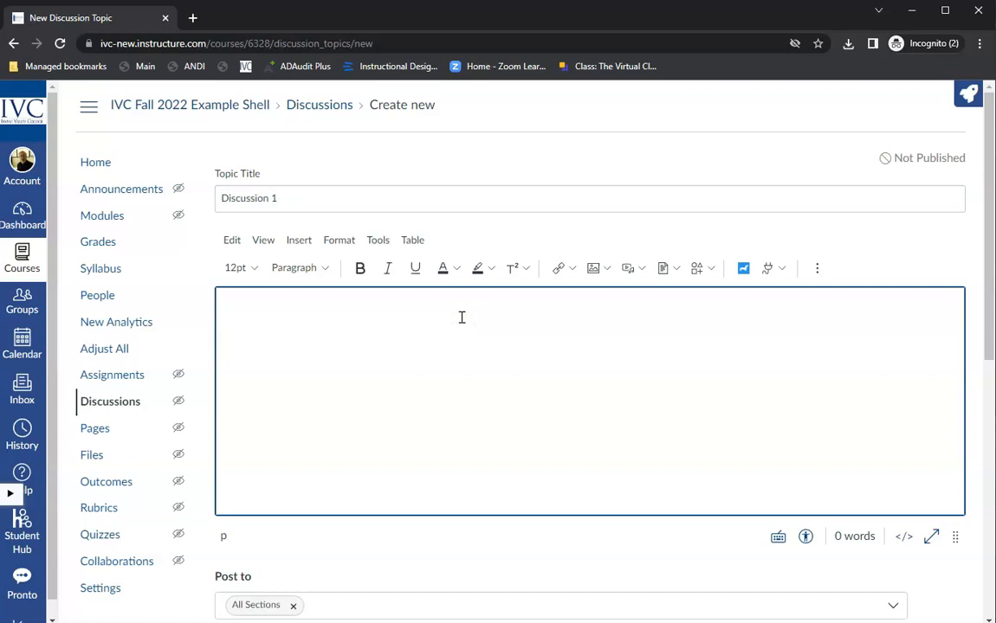
type("Please discuss this porm")
key("BackSpace")
key("BackSpace")
type("rompt.")
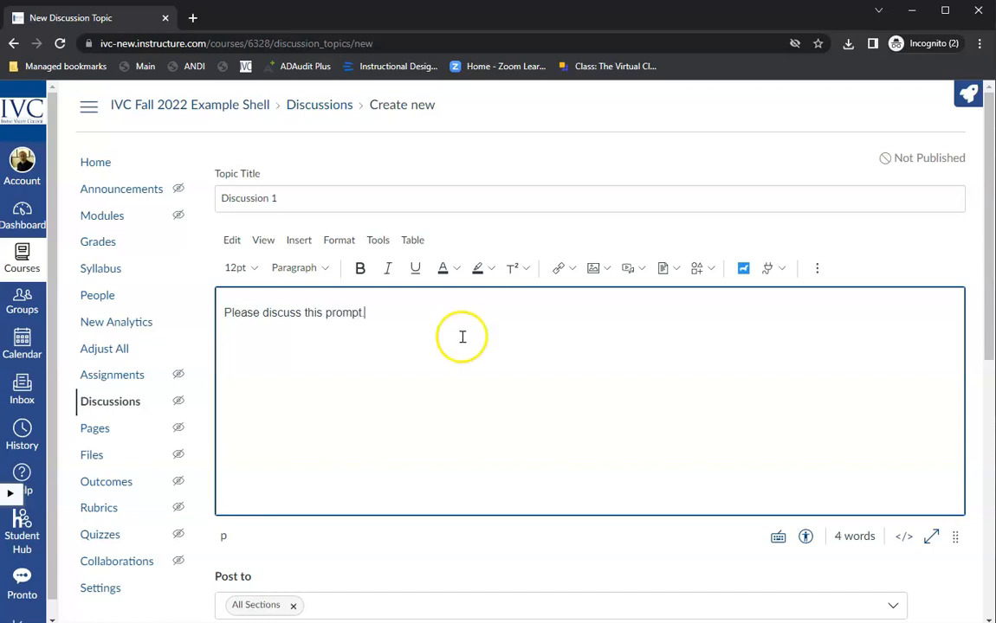
- Leave threaded replies off and require users to post before seeing replies
scroll(533, 382, "down", 5)
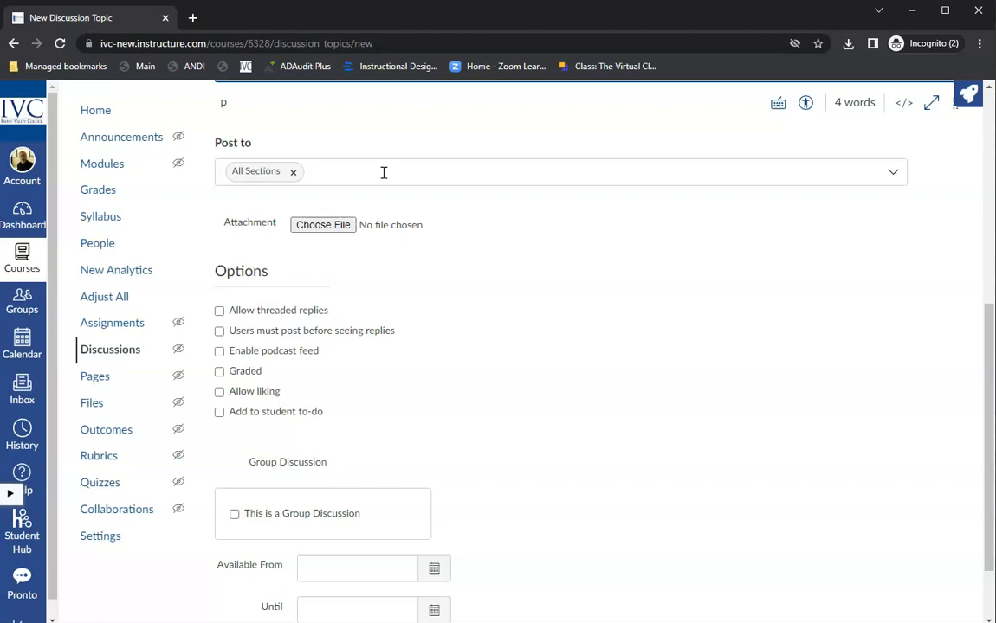
left_click(308, 312)
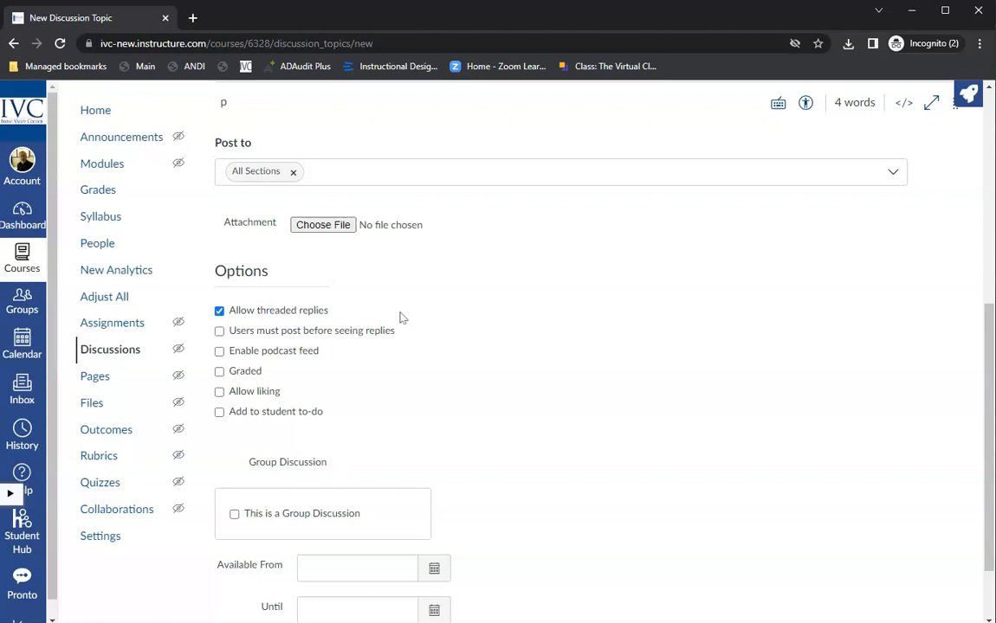
left_click(295, 312)
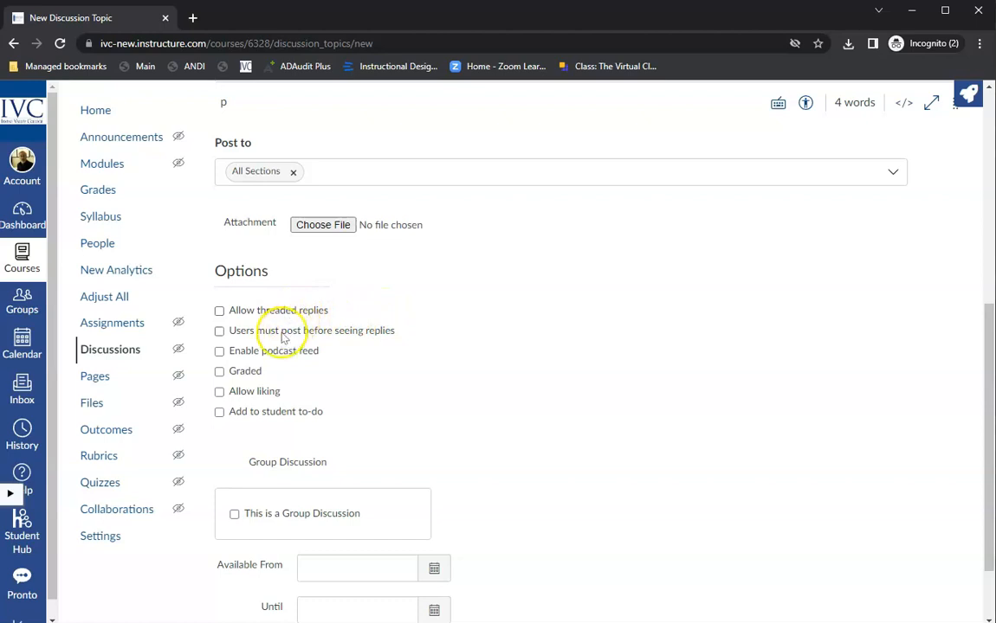
left_click(284, 331)
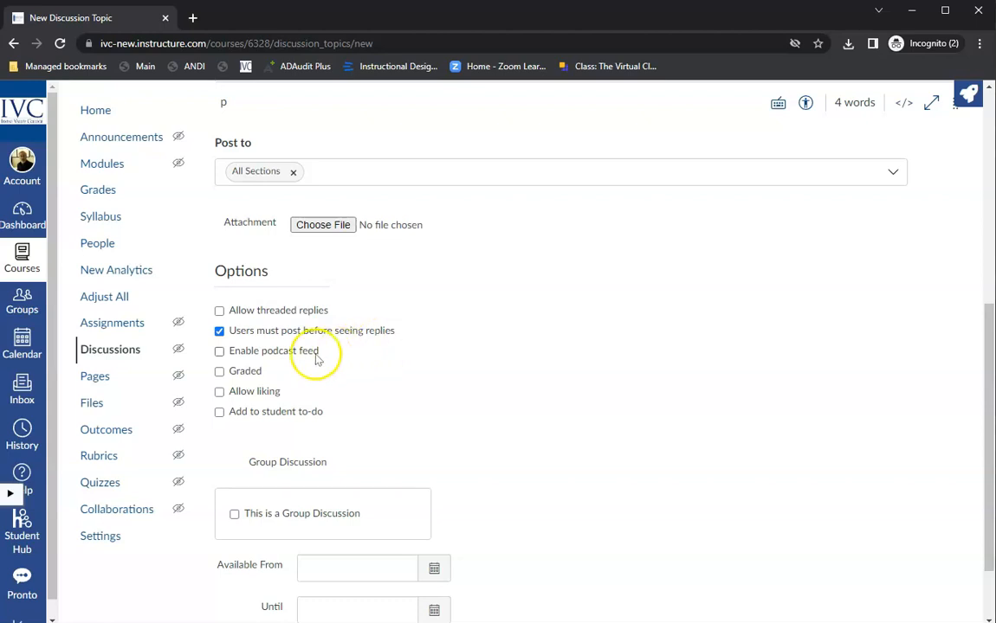
- Preview the podcast feed, liking and student to-do options by enabling each one and disabling it again
left_click(220, 353)
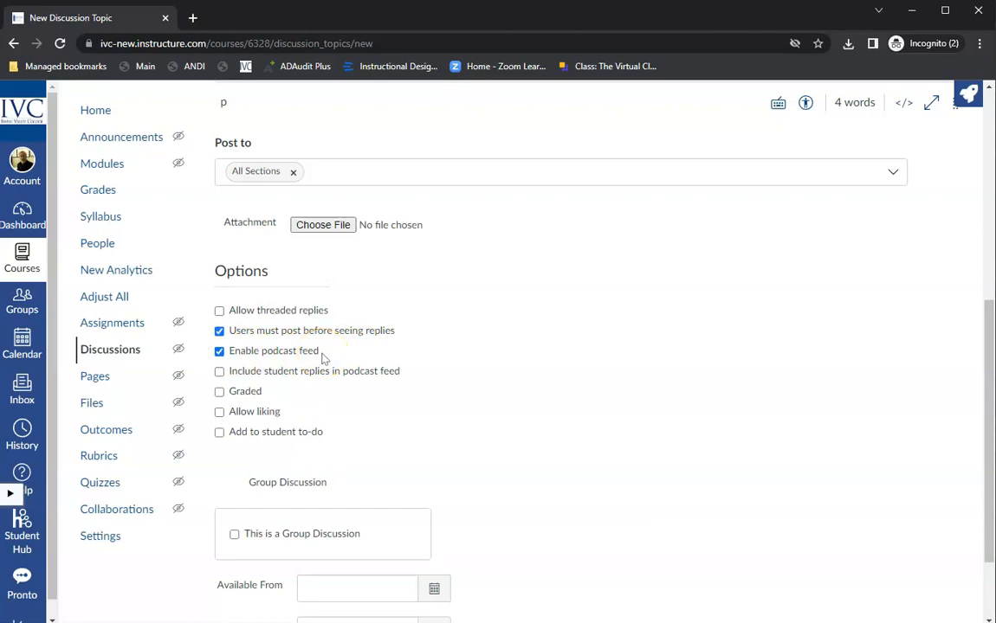
left_click(220, 352)
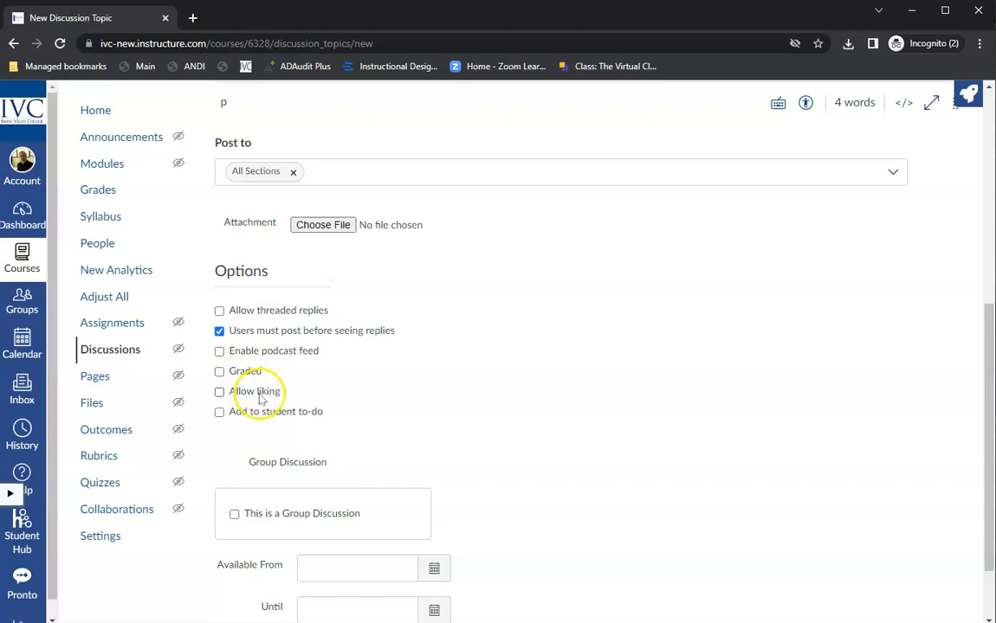
left_click(220, 393)
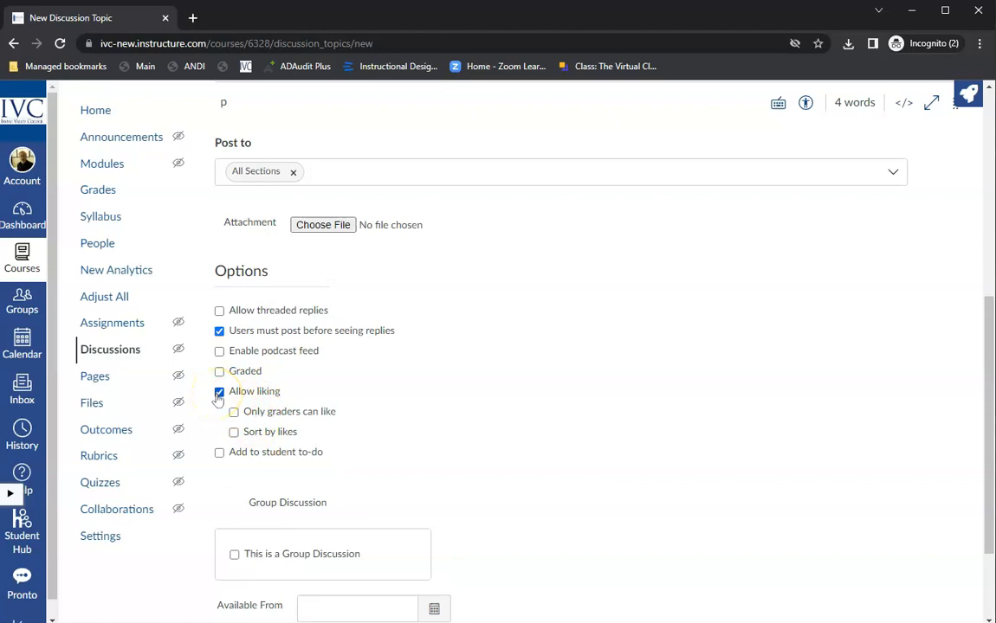
left_click(219, 393)
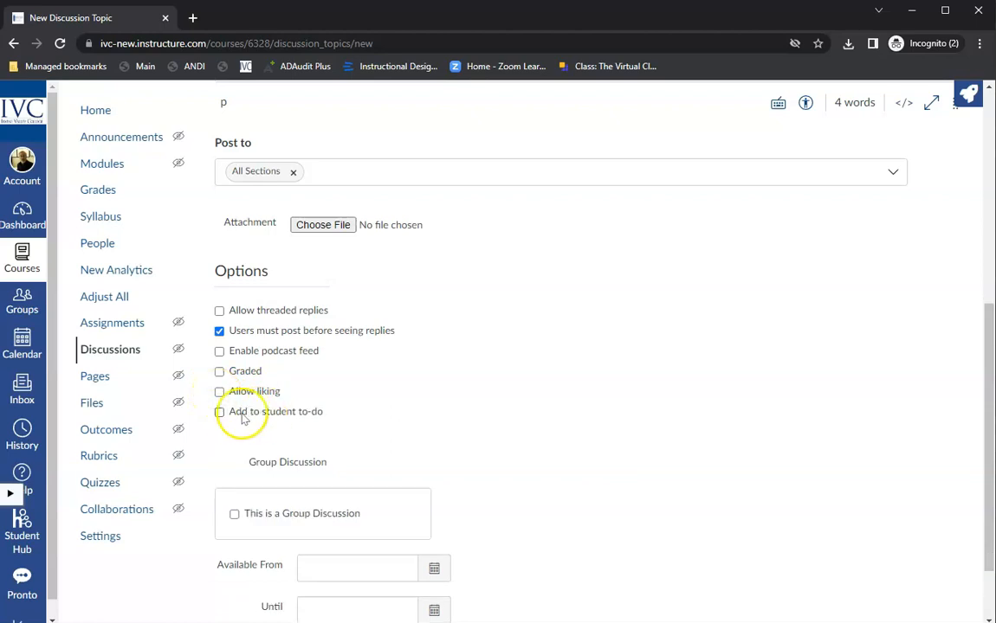
left_click(219, 413)
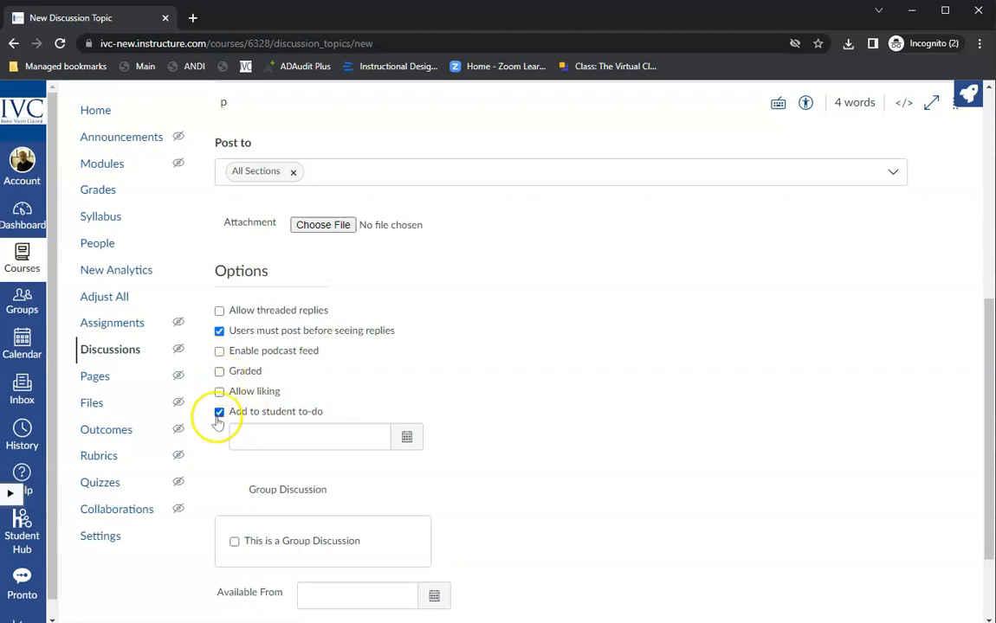
left_click(219, 413)
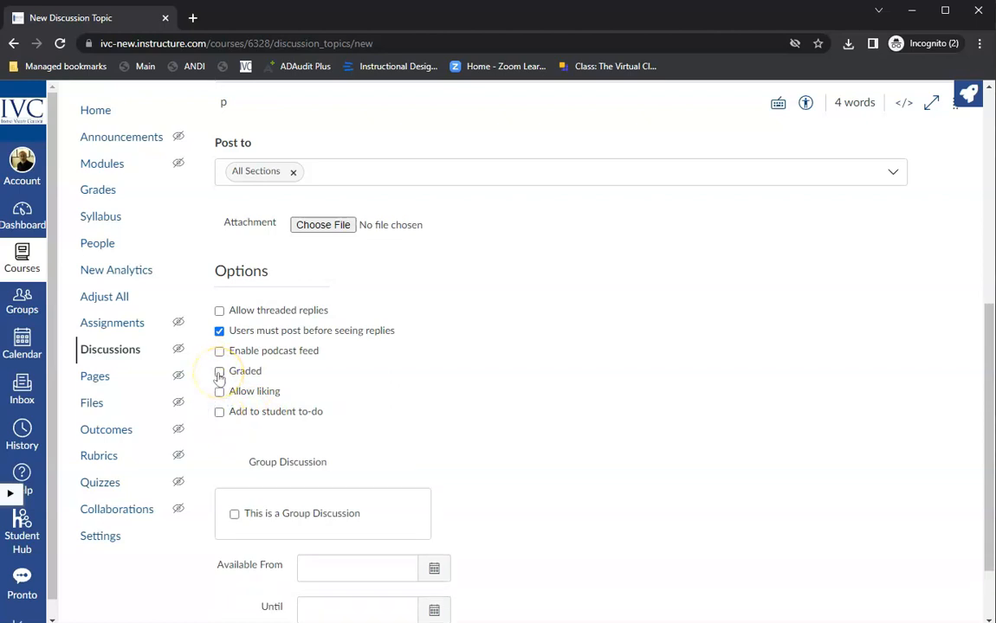
- Add the discussion to the student to-do list with the date Jan 31, 2023
left_click(219, 412)
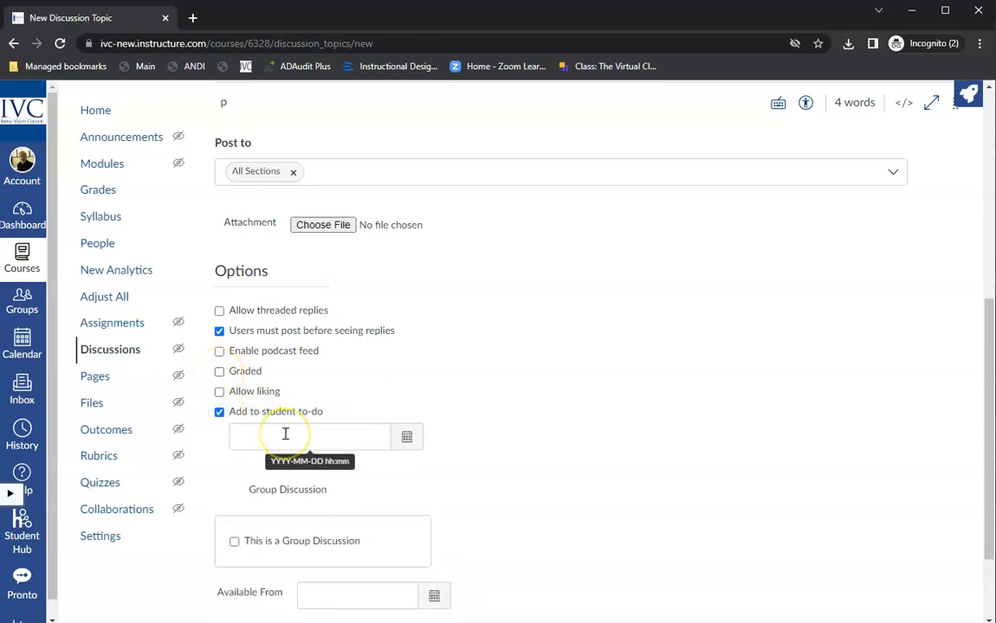
left_click(404, 435)
left_click(391, 254)
left_click(390, 253)
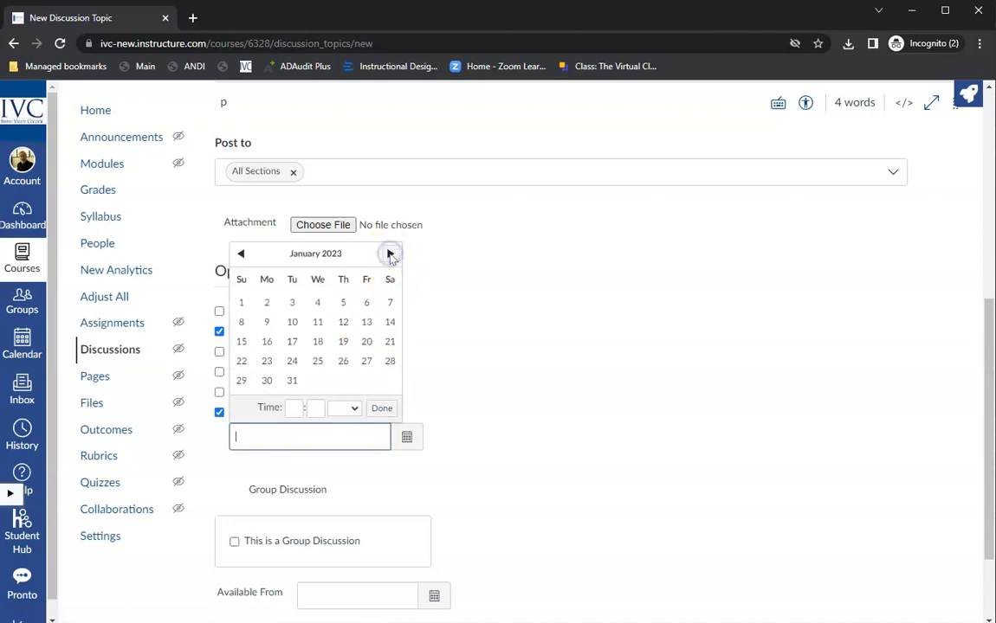
left_click(292, 380)
left_click(382, 410)
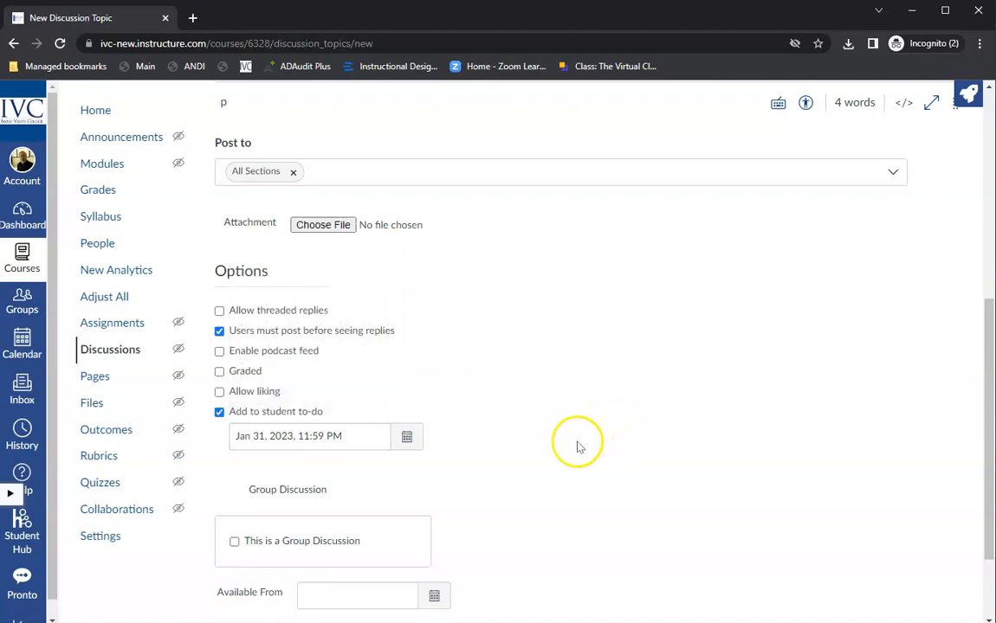
- Try the group discussion option, cancel creating a group set, and turn the option back off
scroll(539, 455, "down", 3)
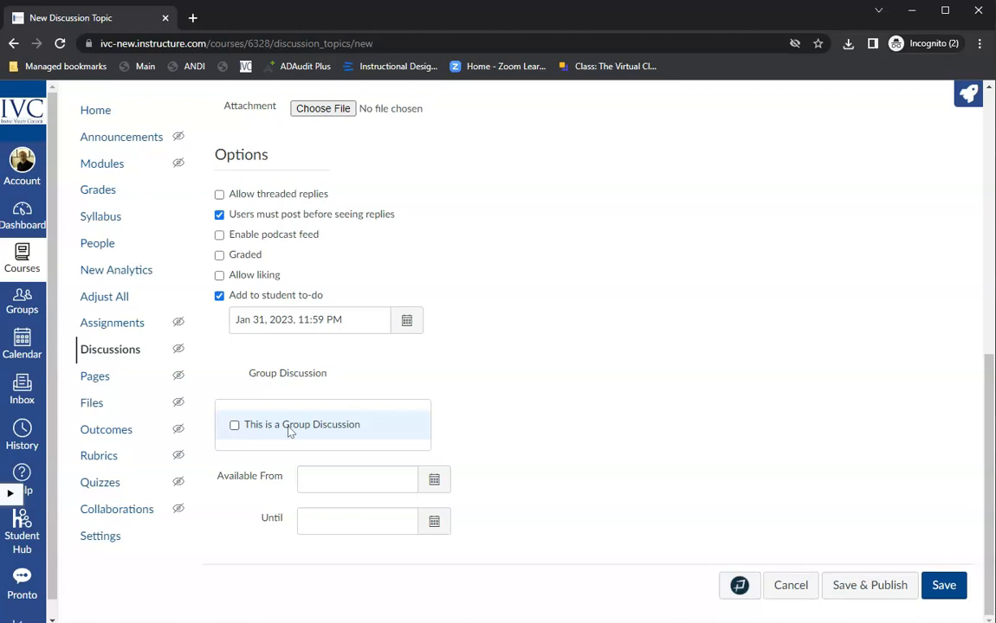
left_click(289, 430)
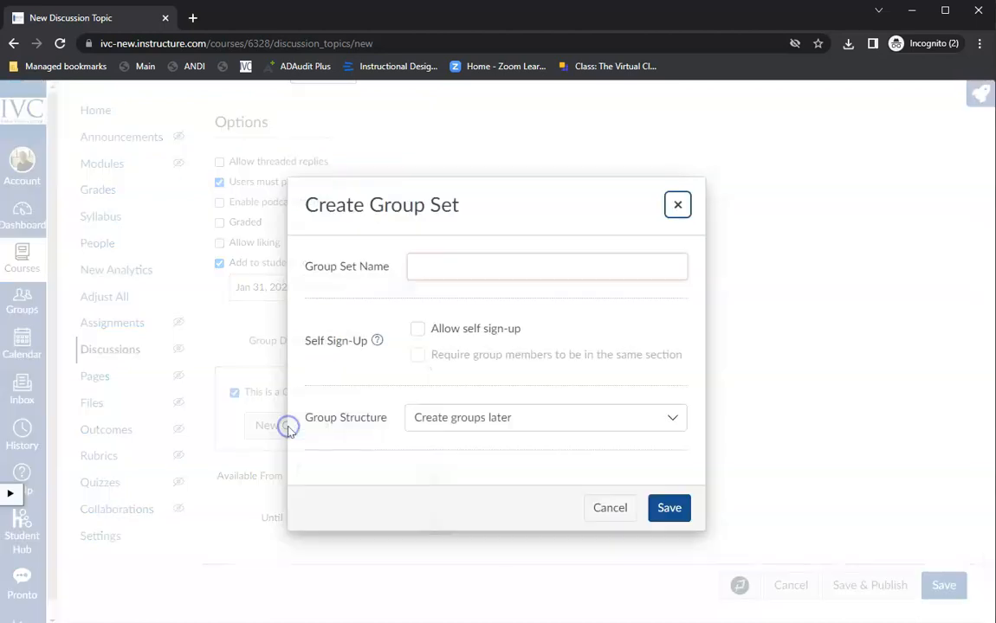
left_click(611, 511)
left_click(243, 391)
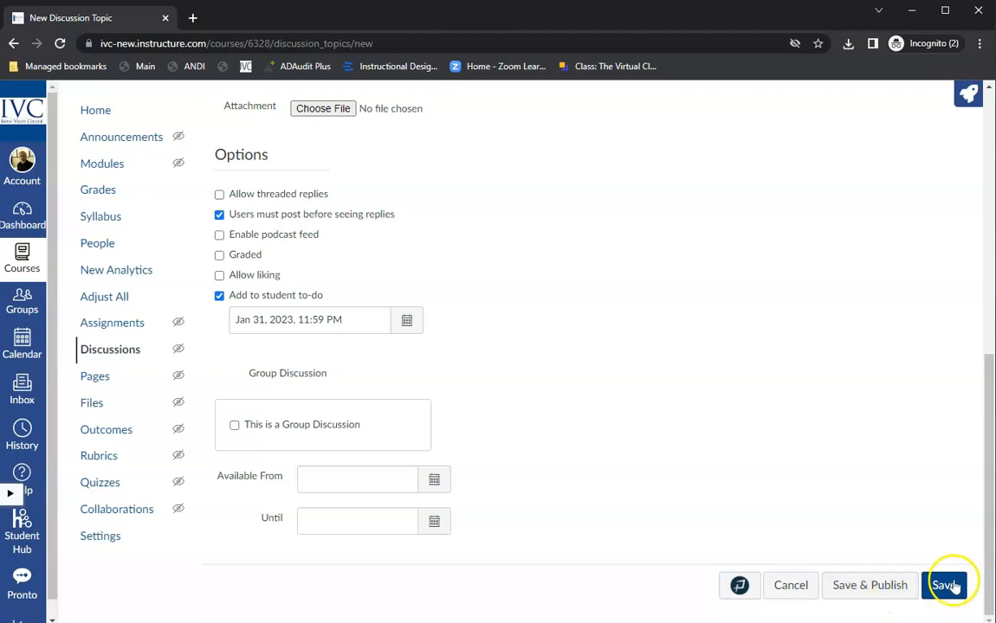
- Save and publish the discussion, and return to the course's Discussions list
left_click(868, 584)
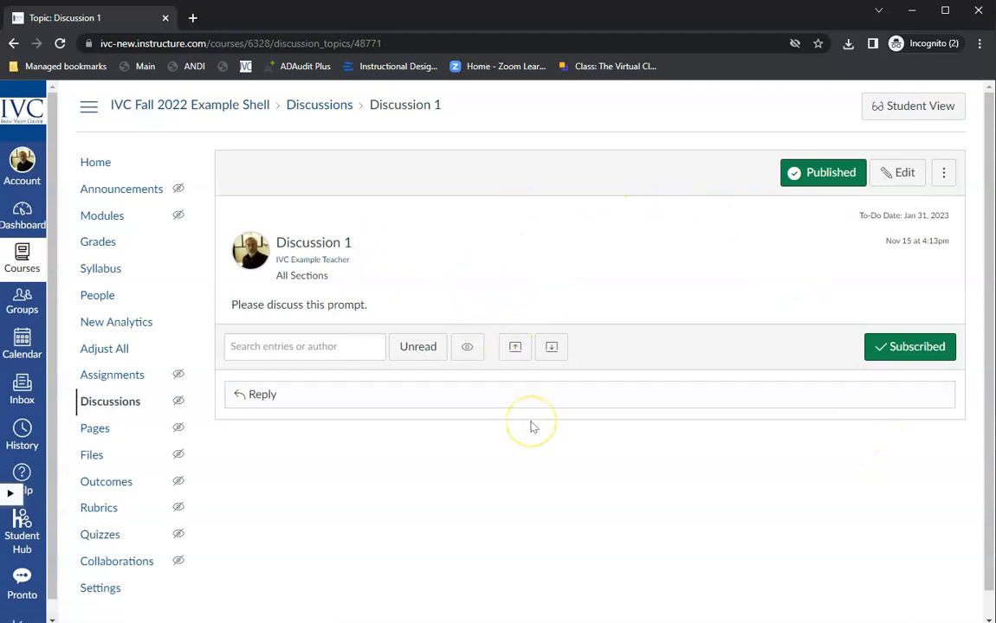
left_click(105, 403)
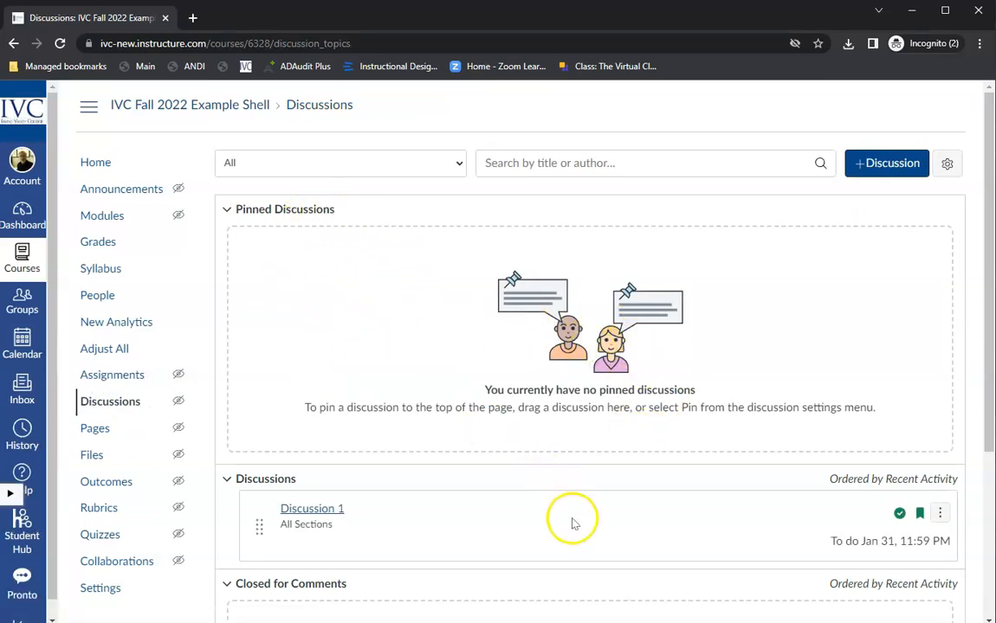
- Pin Discussion 1 by moving it into the Pinned Discussions section
scroll(572, 523, "down", 2)
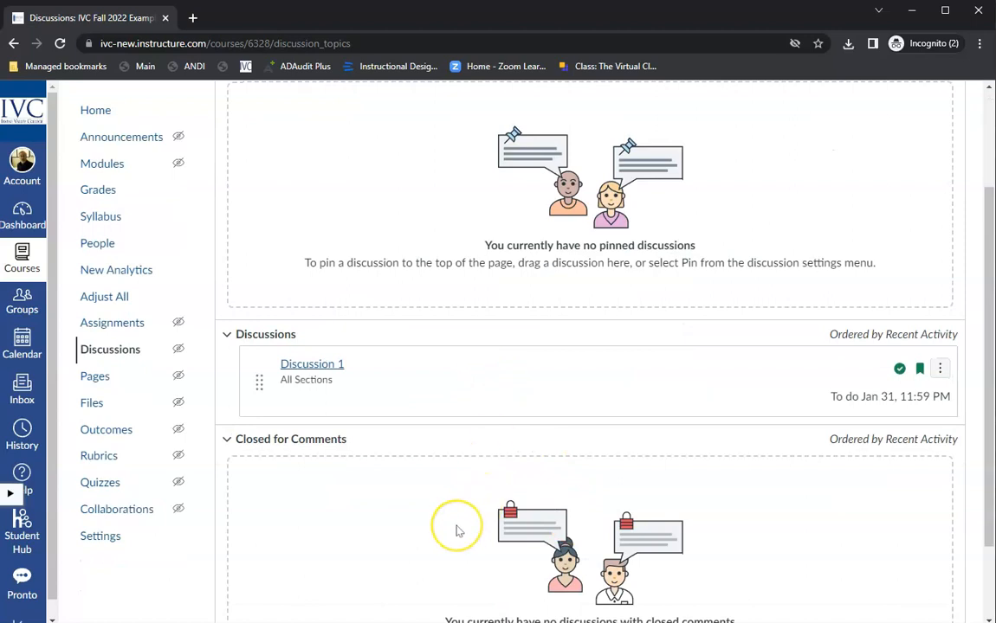
scroll(455, 529, "down", 1)
scroll(456, 530, "up", 3)
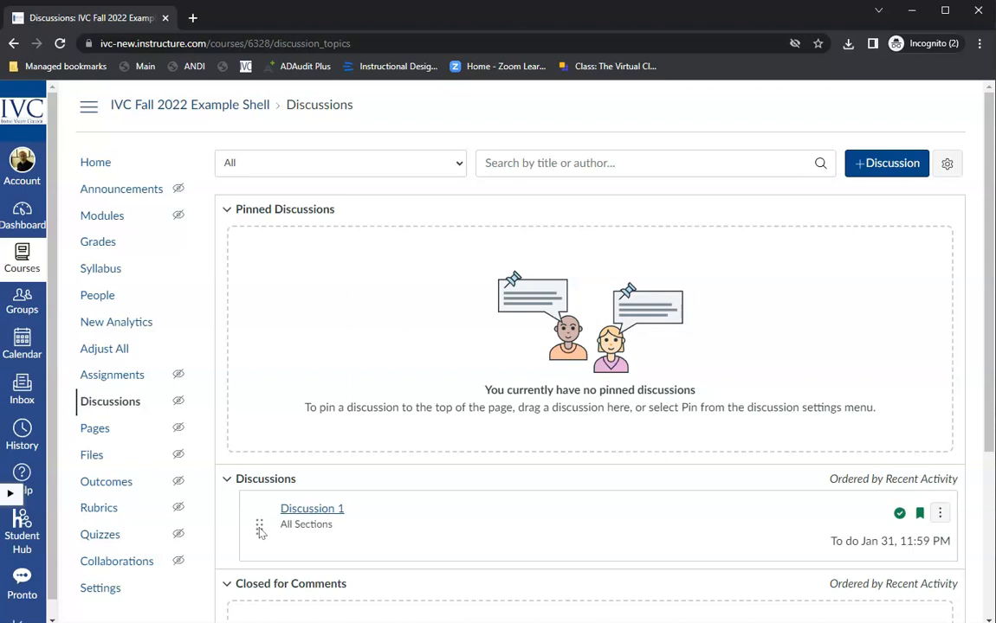
left_click_drag(260, 528, 242, 237)
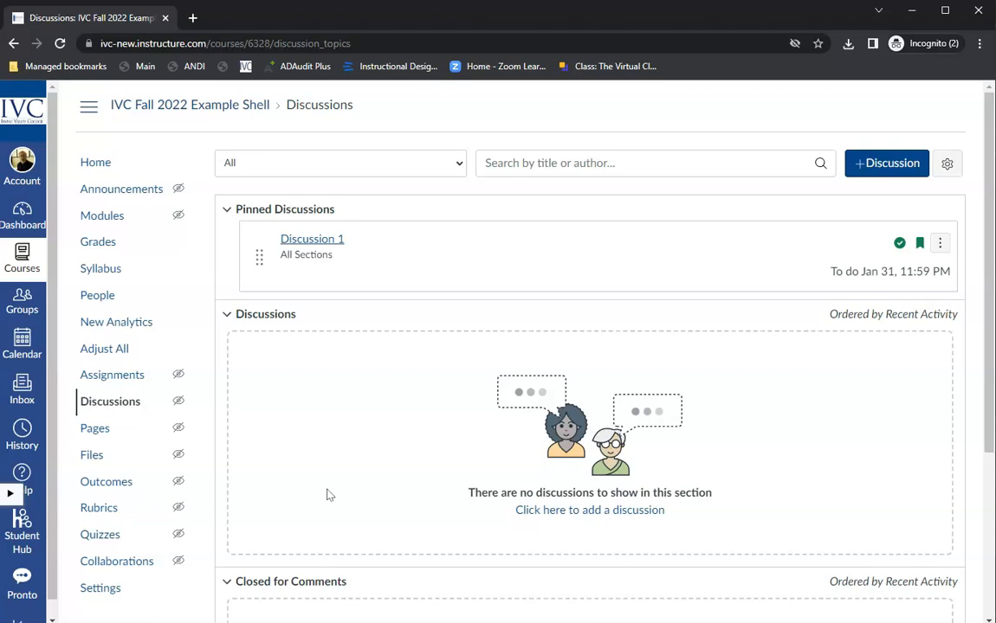
scroll(333, 502, "down", 3)
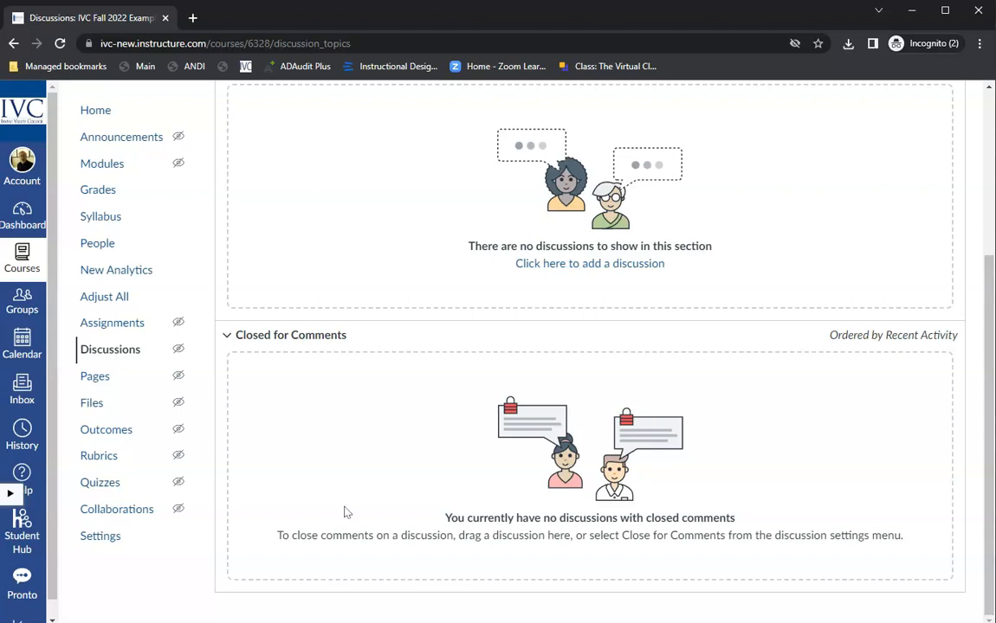
scroll(414, 503, "up", 3)
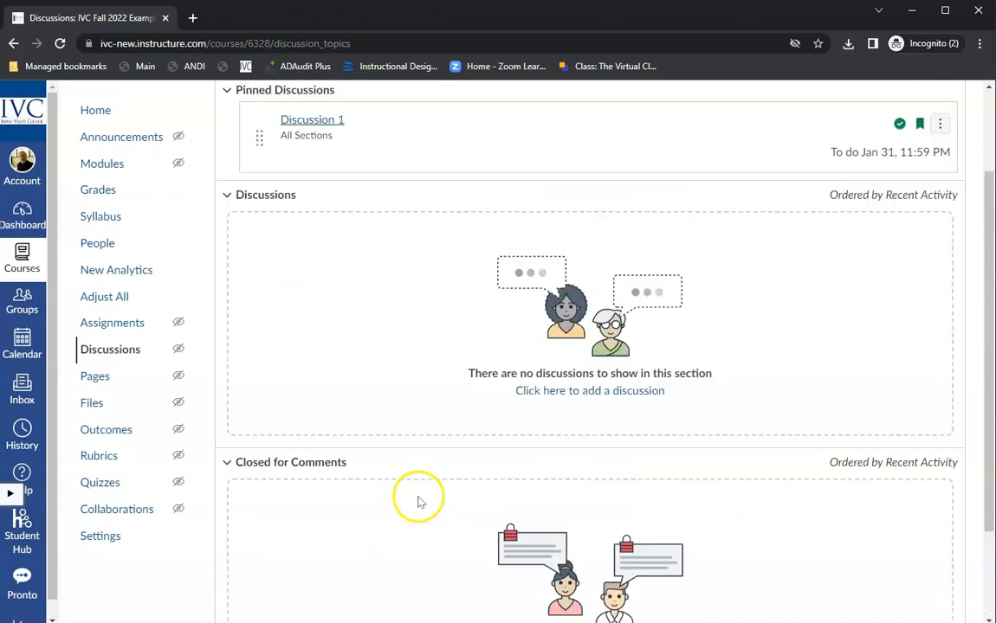